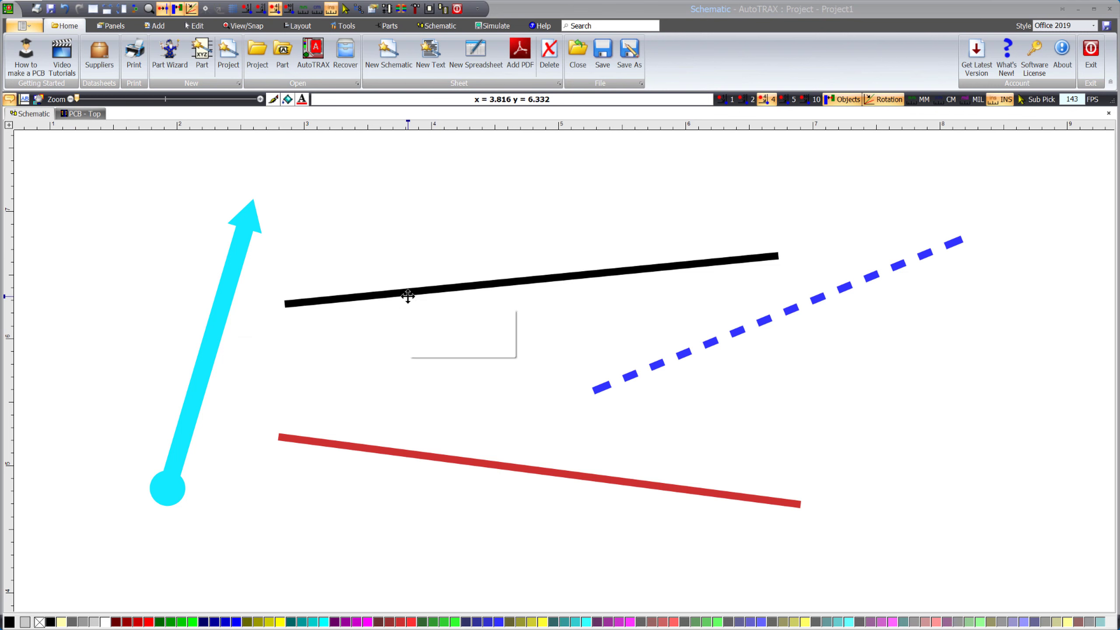
Step: Move the black line, the cyan arrow and the red line, and reposition the black line's lower endpoint
{"action": "left_click_drag", "start_coordinate": [407, 296], "coordinate": [430, 238]}
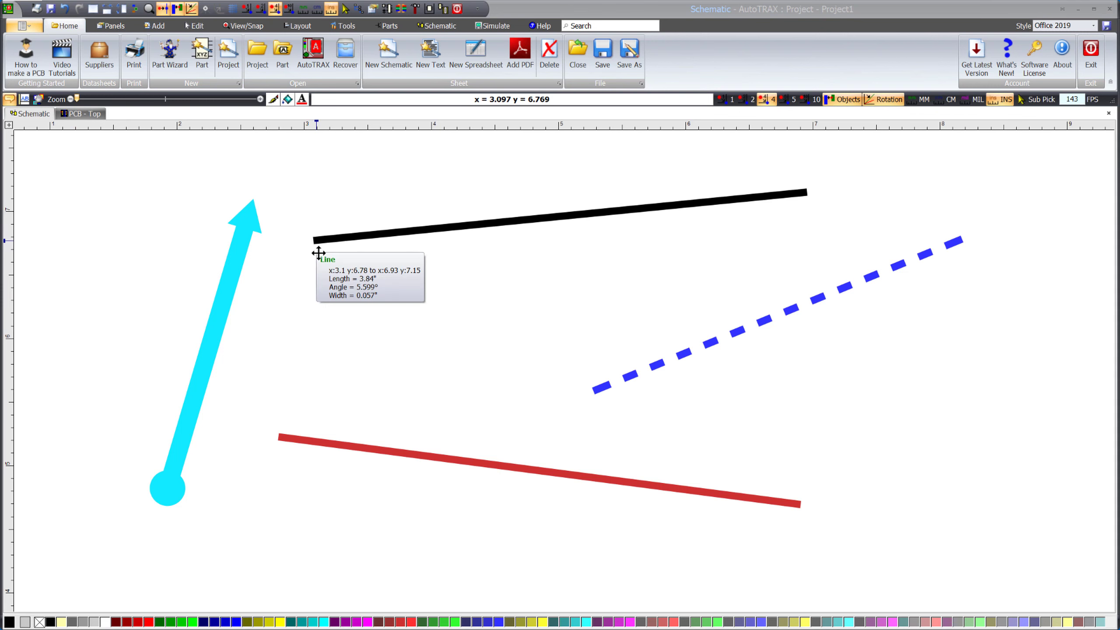
{"action": "left_click_drag", "start_coordinate": [315, 243], "coordinate": [413, 399]}
{"action": "left_click_drag", "start_coordinate": [178, 485], "coordinate": [275, 473]}
{"action": "left_click_drag", "start_coordinate": [359, 446], "coordinate": [395, 453]}
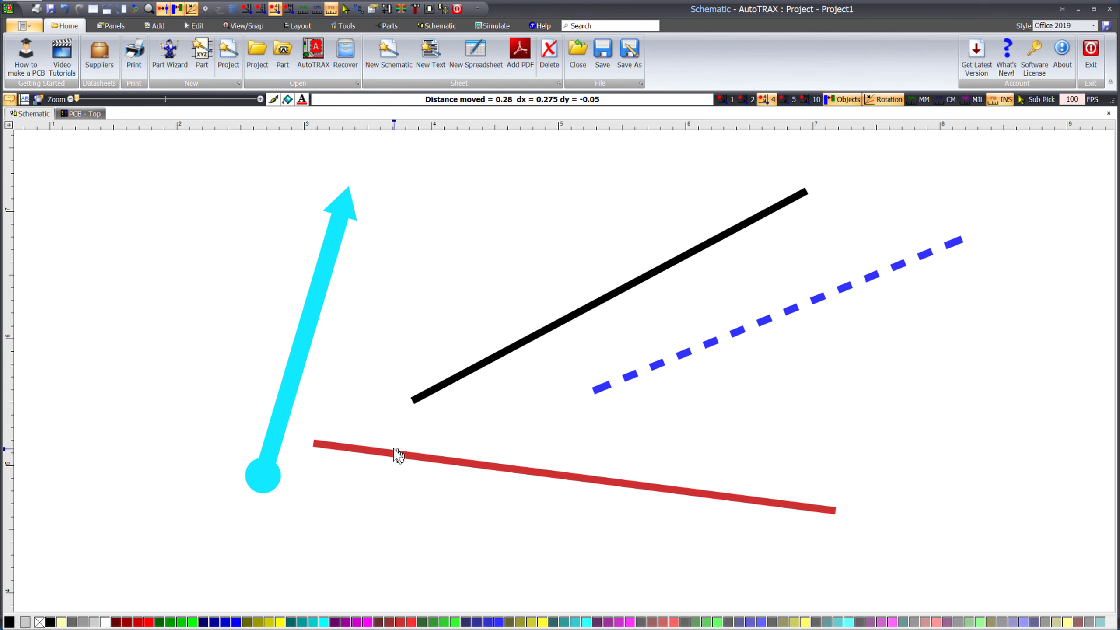
Step: Recolor the cyan arrow line to magenta and deselect it
{"action": "left_click", "coordinate": [295, 400]}
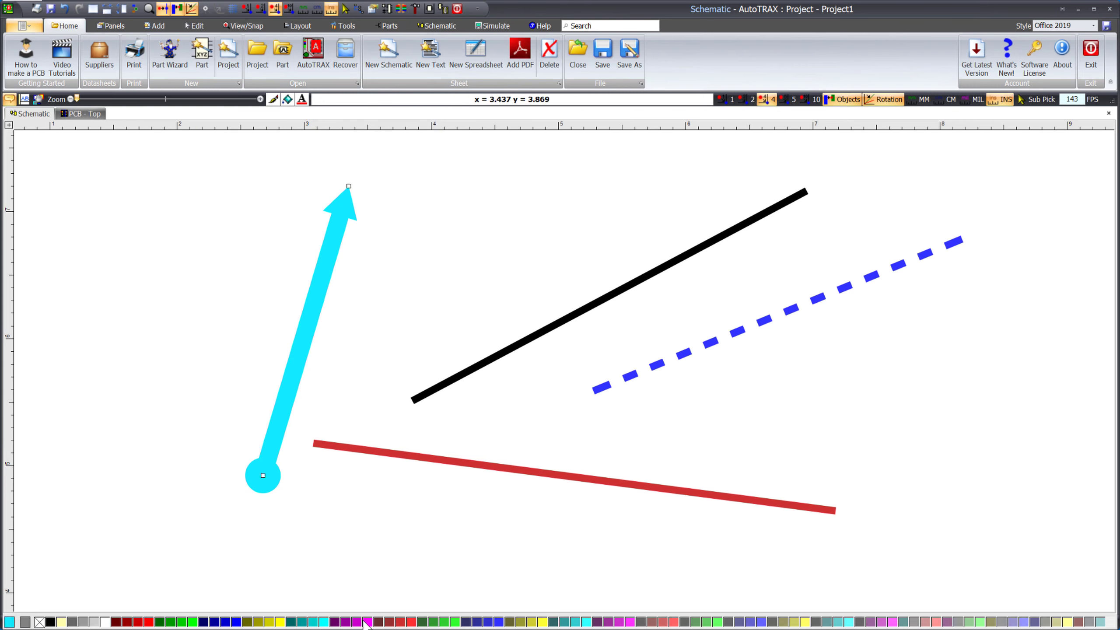
{"action": "left_click", "coordinate": [367, 623]}
{"action": "left_click", "coordinate": [101, 311]}
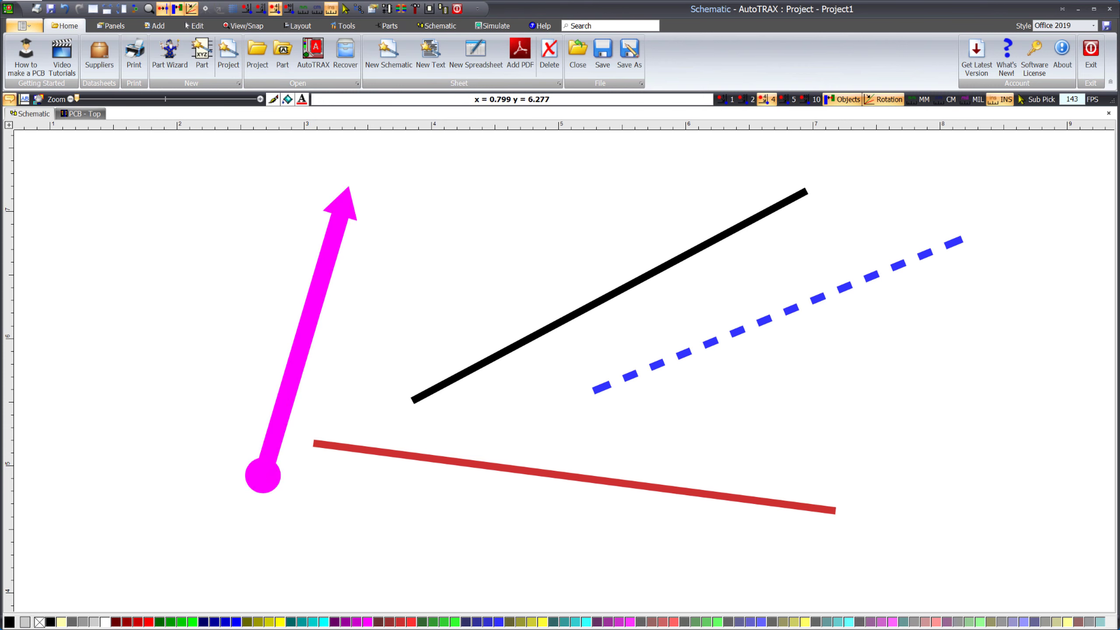
Step: Select all four lines on the schematic sheet and delete them
{"action": "mouse_move", "coordinate": [191, 149]}
{"action": "left_mouse_down"}
{"action": "mouse_move", "coordinate": [1034, 525]}
{"action": "mouse_move", "coordinate": [1025, 556]}
{"action": "left_mouse_up"}
{"action": "key", "text": "Delete"}
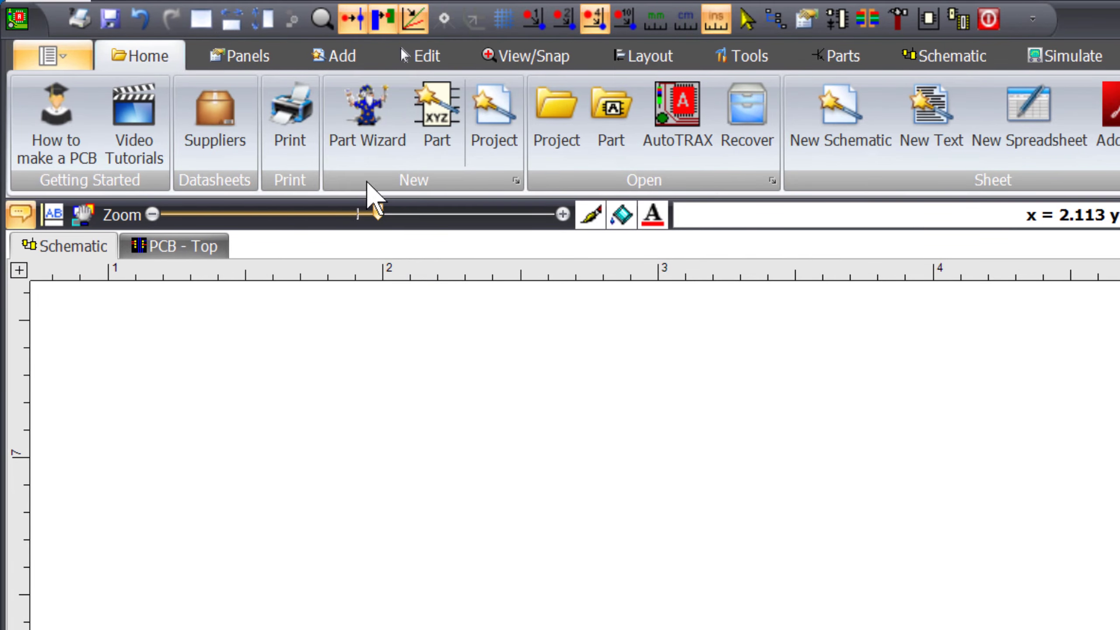
Step: Draw a straight line about 4.72" long, rising at about 32° across the middle of the empty schematic
{"action": "left_click", "coordinate": [333, 57]}
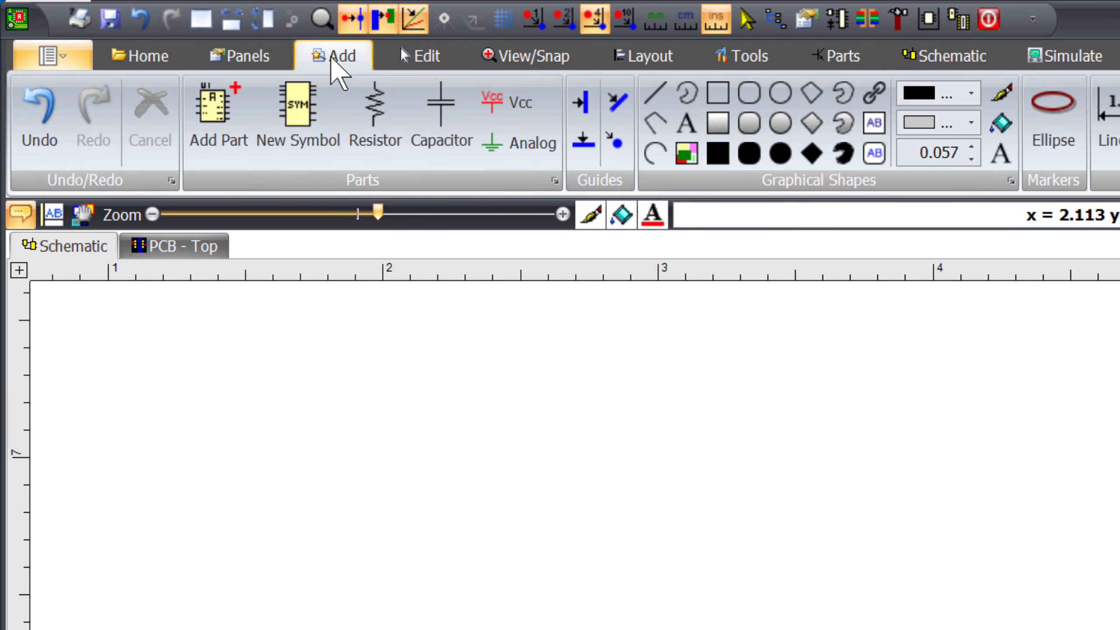
{"action": "left_click", "coordinate": [662, 97]}
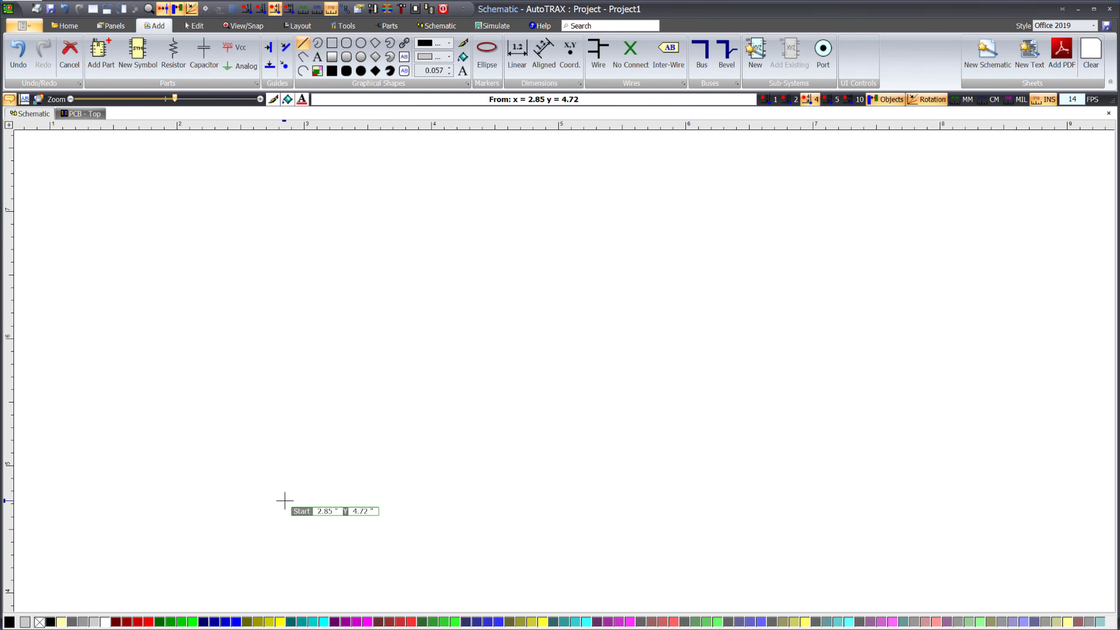
{"action": "left_click", "coordinate": [314, 504]}
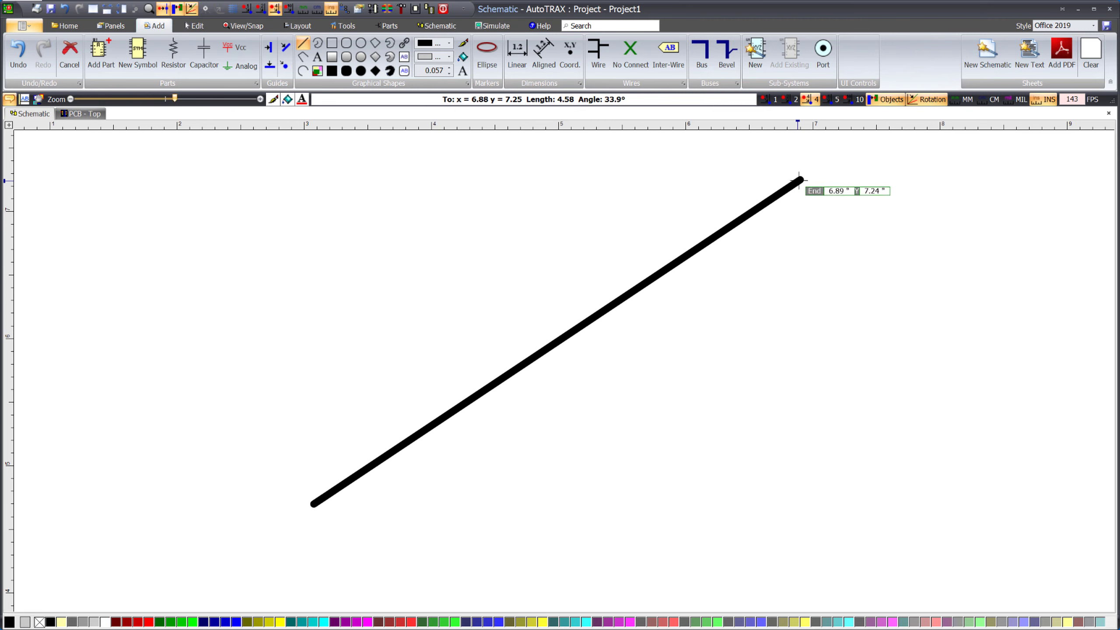
{"action": "left_click", "coordinate": [824, 186]}
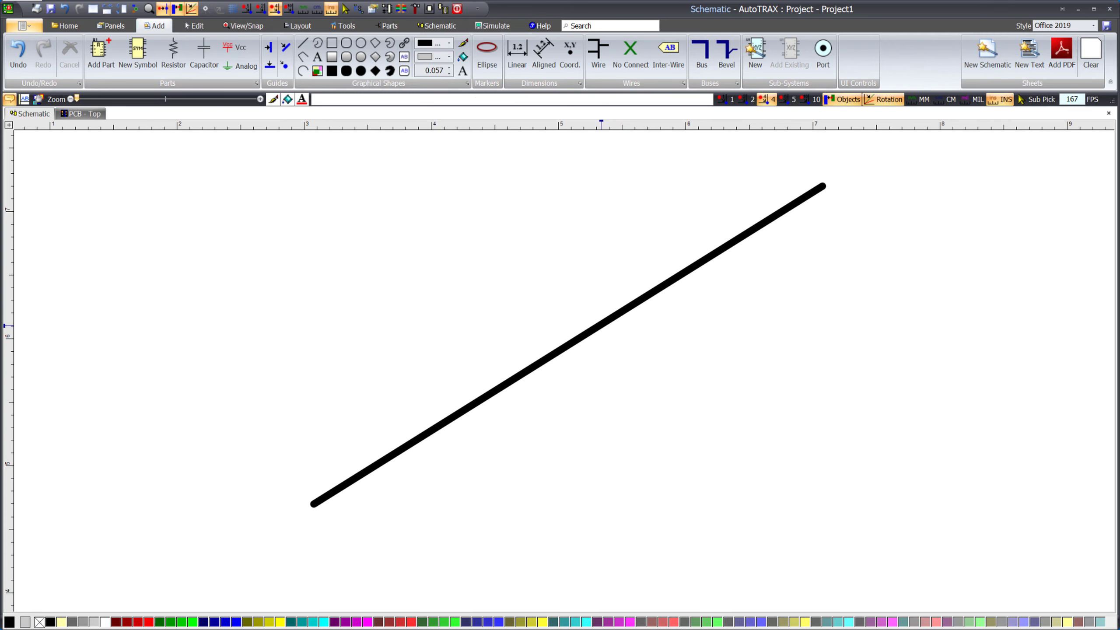
Step: Move the line slightly and stretch both endpoints so it runs from about (1.7, 6.075) to about (8.2, 6.8)
{"action": "left_click_drag", "start_coordinate": [605, 322], "coordinate": [623, 344]}
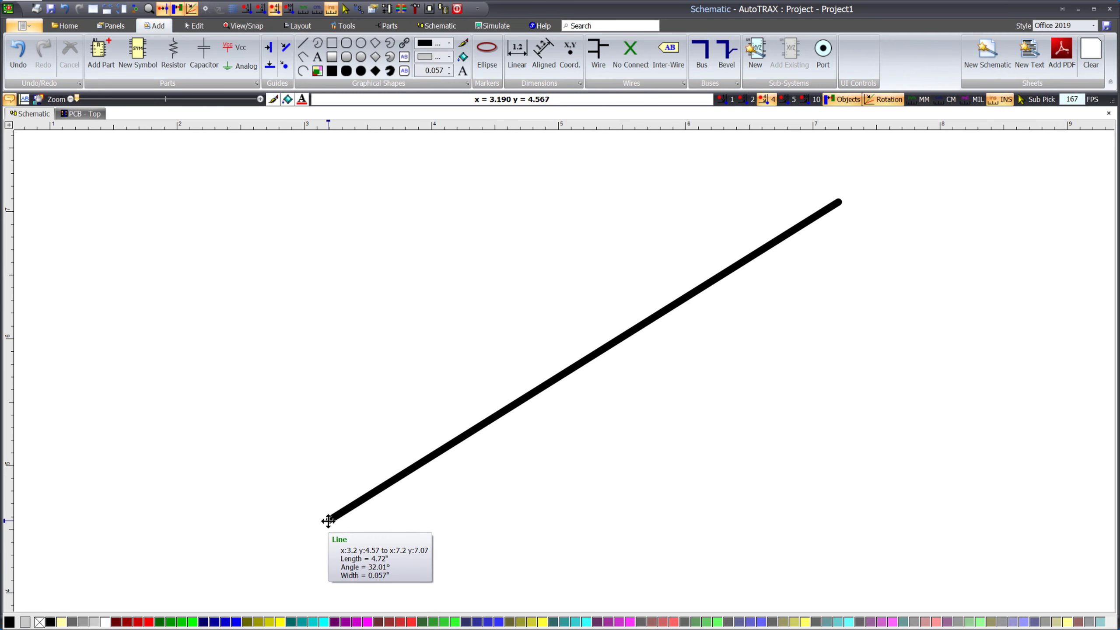
{"action": "left_click_drag", "start_coordinate": [329, 521], "coordinate": [182, 358]}
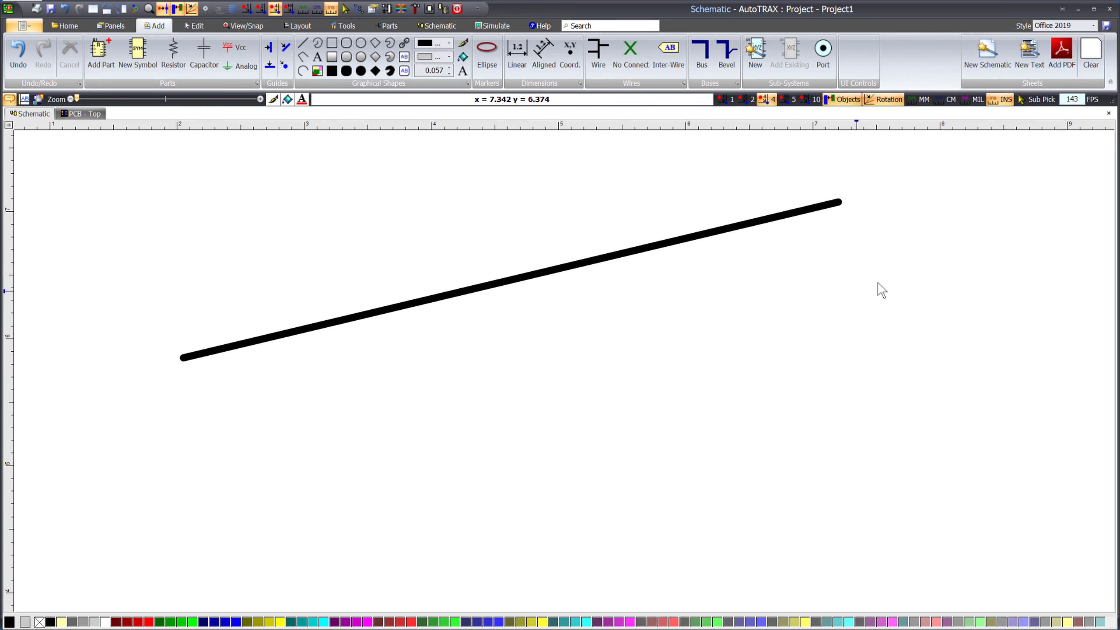
{"action": "left_click_drag", "start_coordinate": [840, 202], "coordinate": [910, 185]}
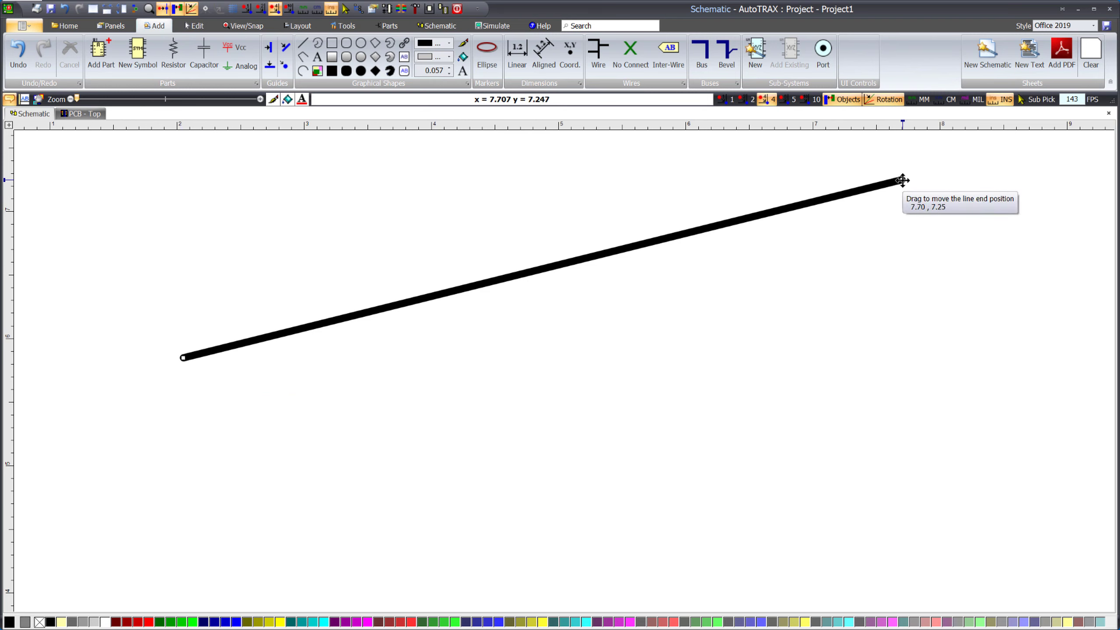
{"action": "left_click_drag", "start_coordinate": [904, 180], "coordinate": [971, 246]}
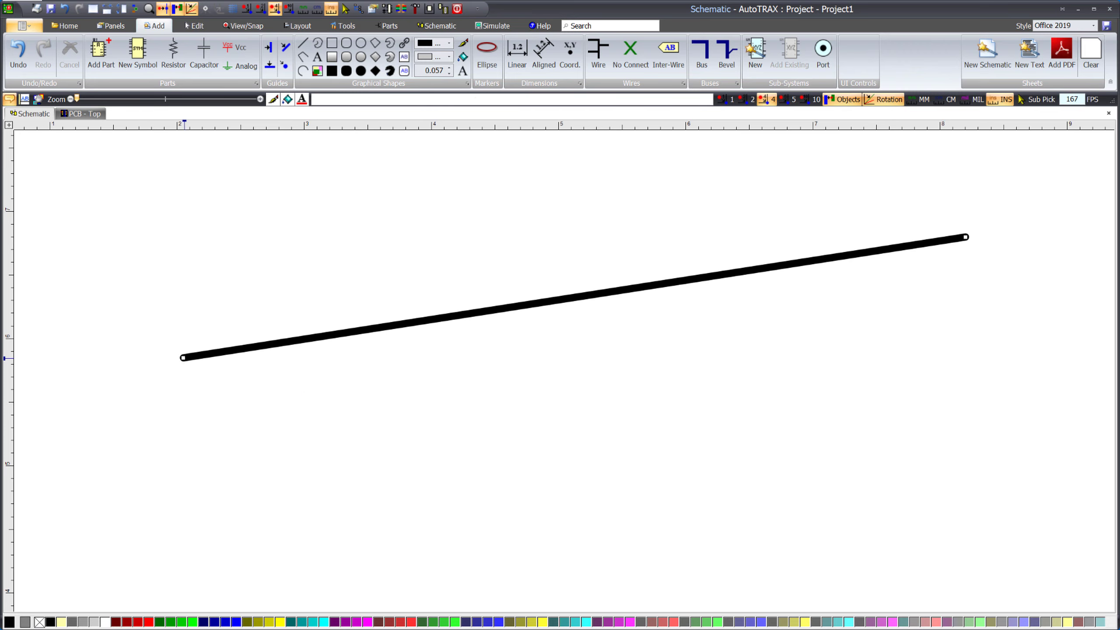
{"action": "left_click_drag", "start_coordinate": [182, 358], "coordinate": [140, 329]}
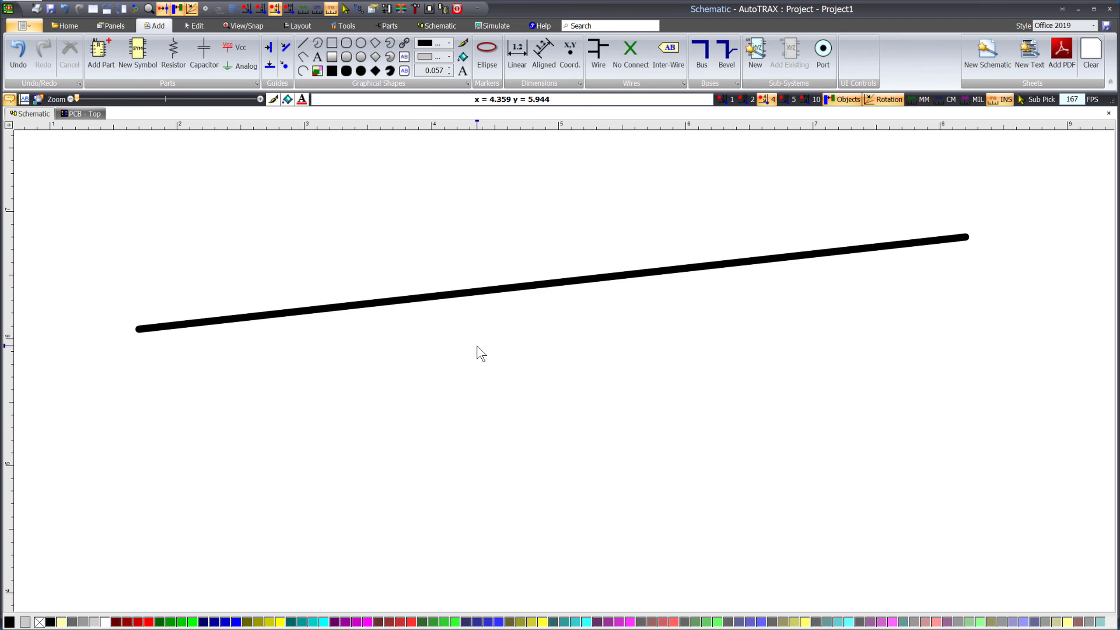
Step: Try red, blue, green and dark red on the line, and finish with the bright blue color
{"action": "mouse_move", "coordinate": [441, 293]}
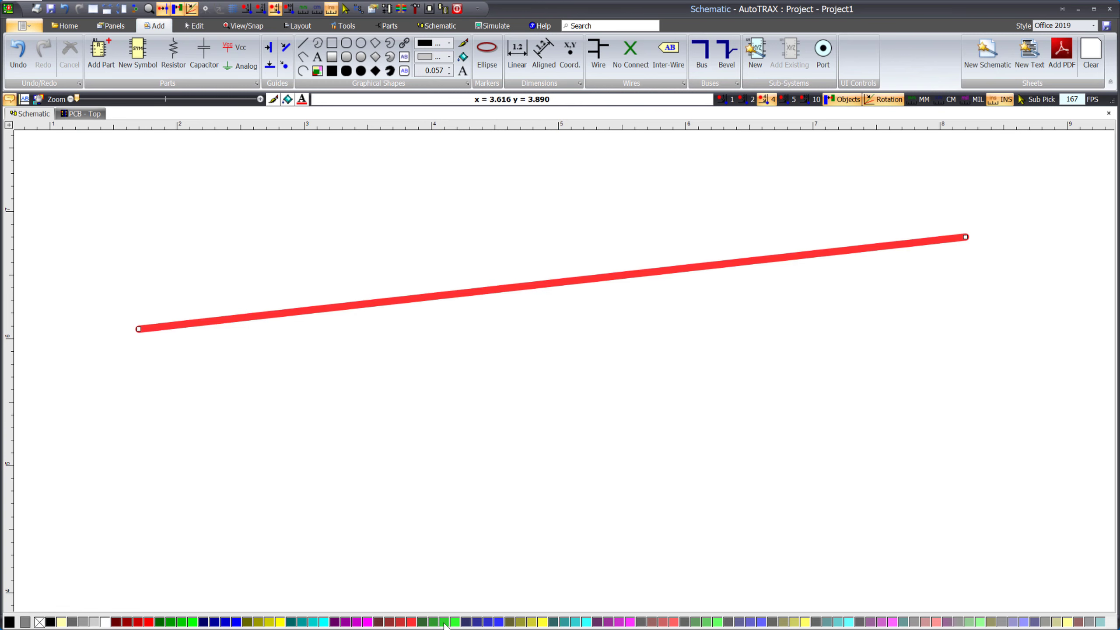
{"action": "left_click", "coordinate": [500, 622]}
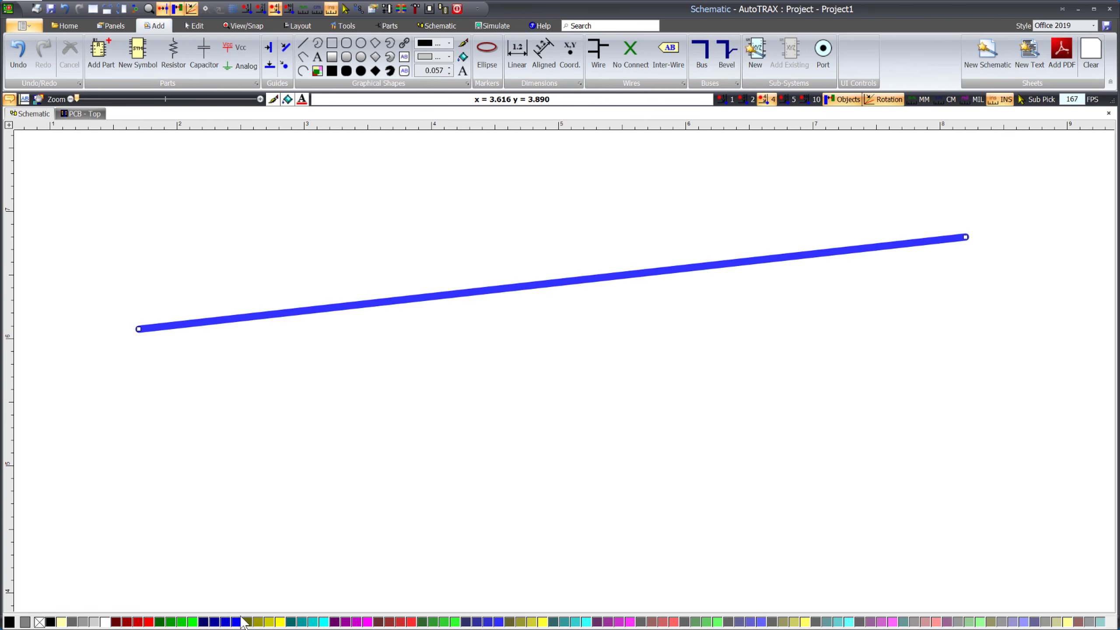
{"action": "left_click", "coordinate": [192, 623]}
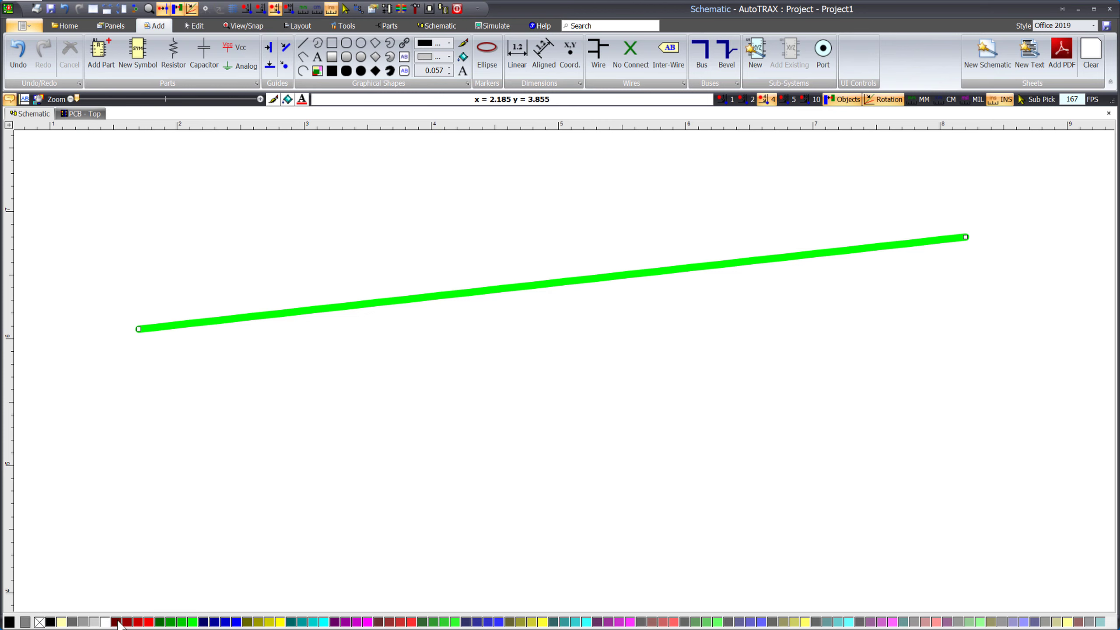
{"action": "left_click", "coordinate": [117, 622]}
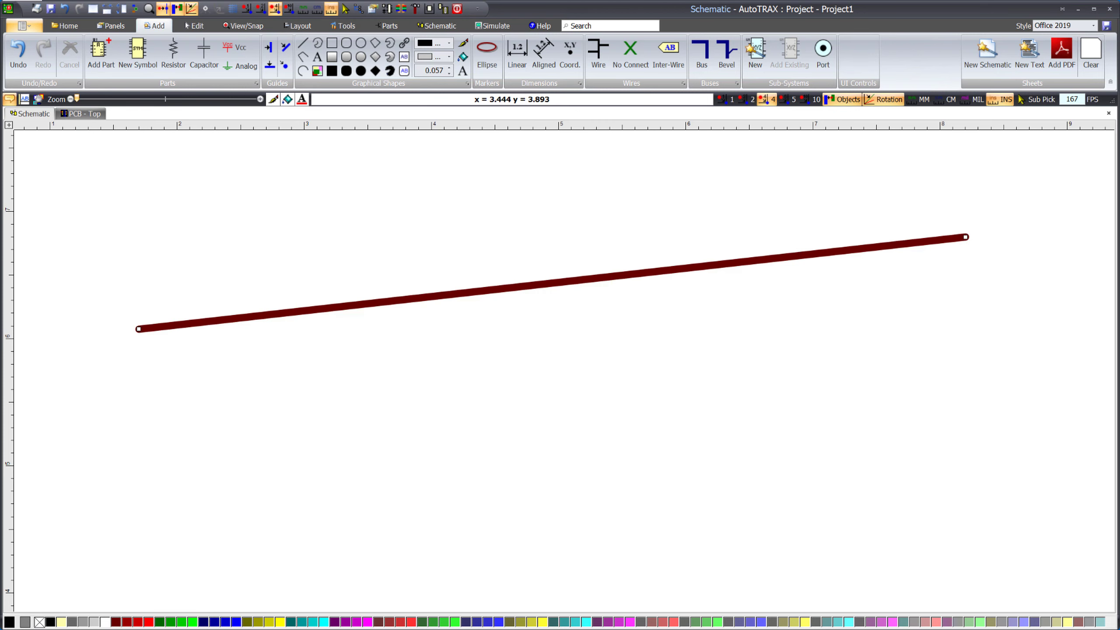
{"action": "left_click", "coordinate": [499, 622]}
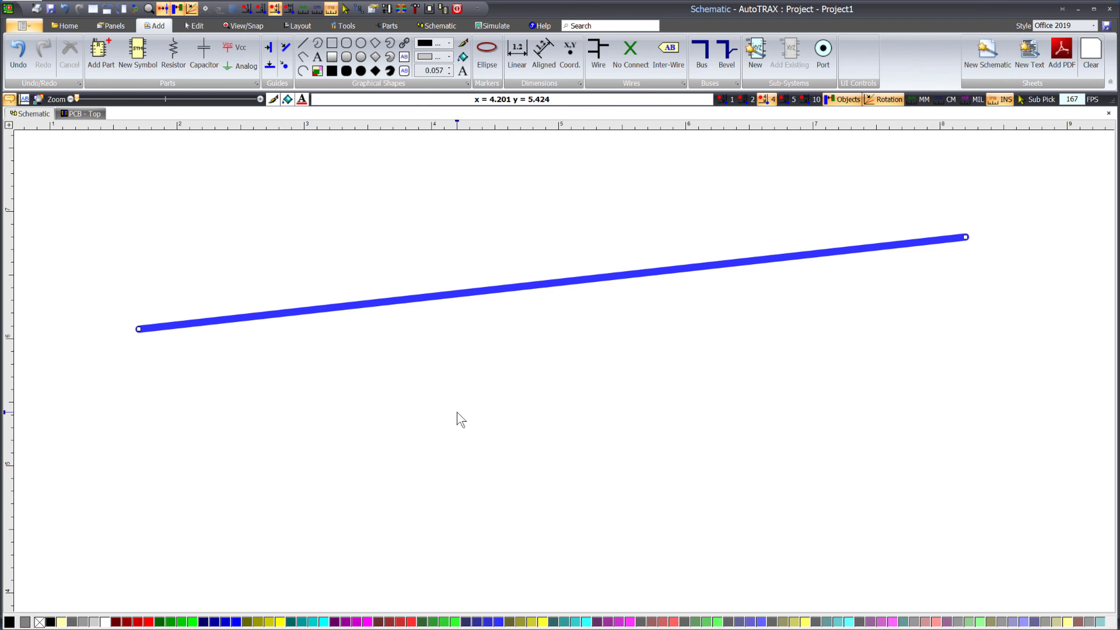
Step: Open the selected line's properties and show its start and end coordinates
{"action": "left_click", "coordinate": [113, 25]}
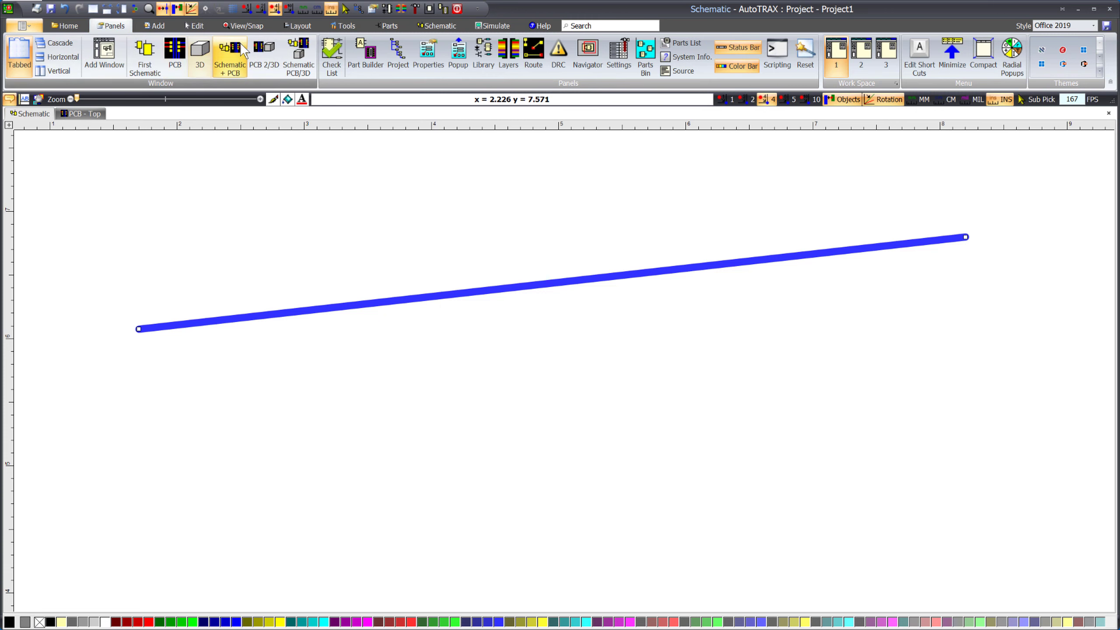
{"action": "left_click", "coordinate": [428, 54]}
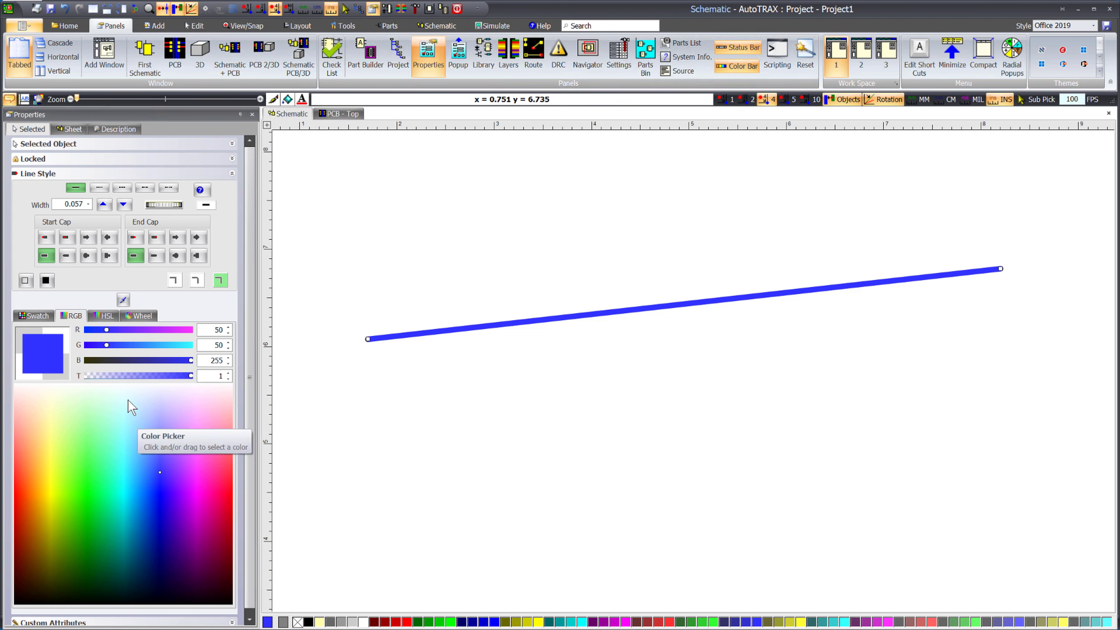
{"action": "left_click", "coordinate": [232, 173]}
{"action": "left_click", "coordinate": [244, 143]}
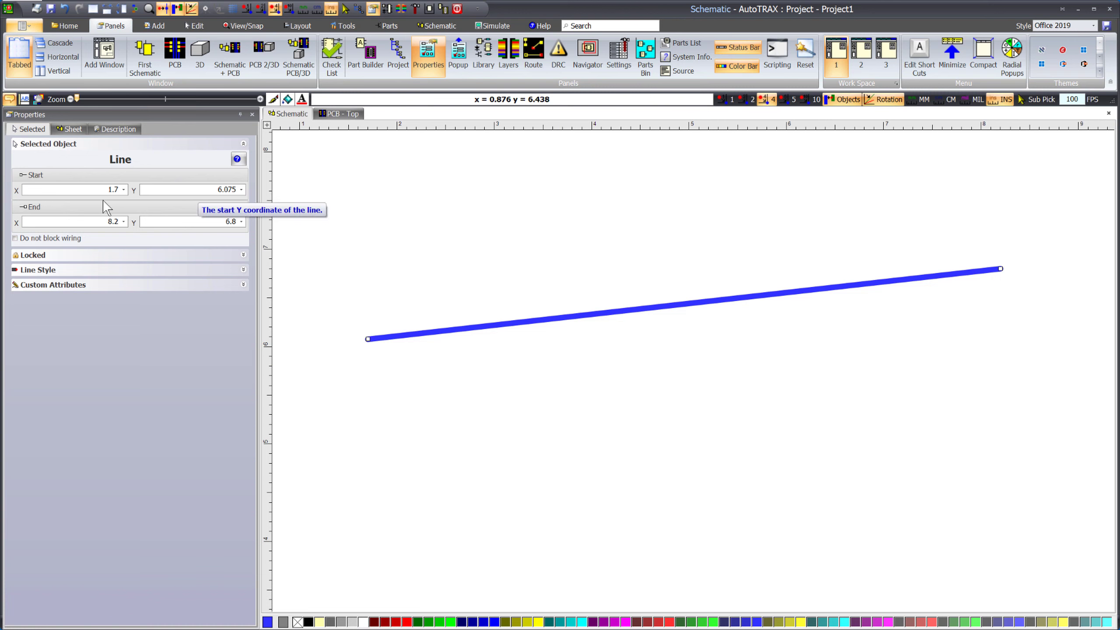
Step: Set the line's start to X 2, Y 5 and its end X to 7, and deselect the line
{"action": "double_click", "coordinate": [114, 190]}
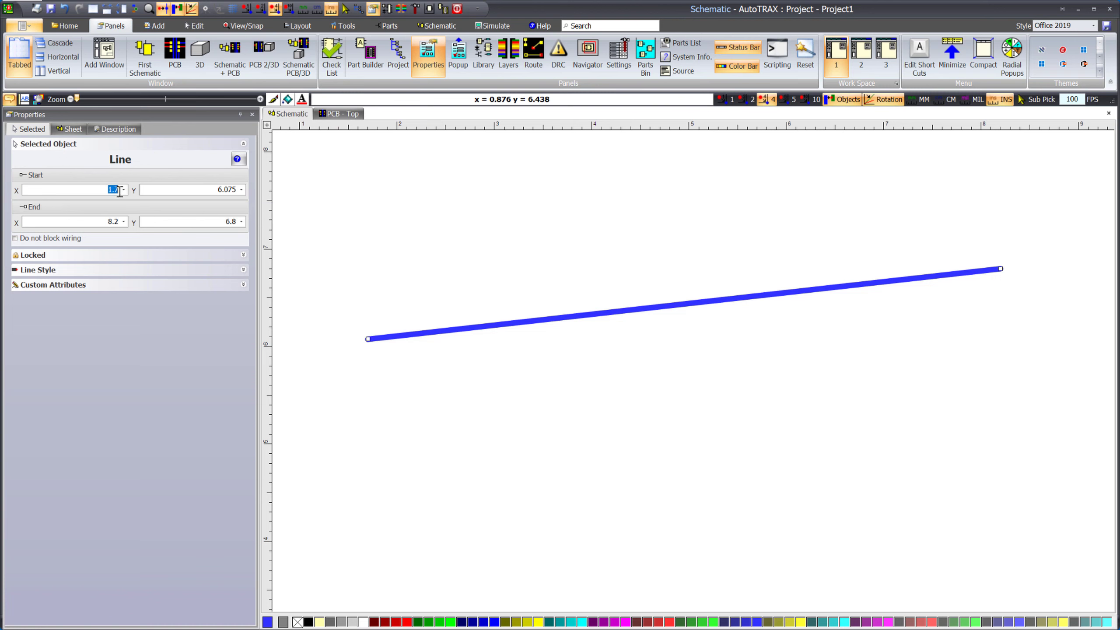
{"action": "type", "text": "2"}
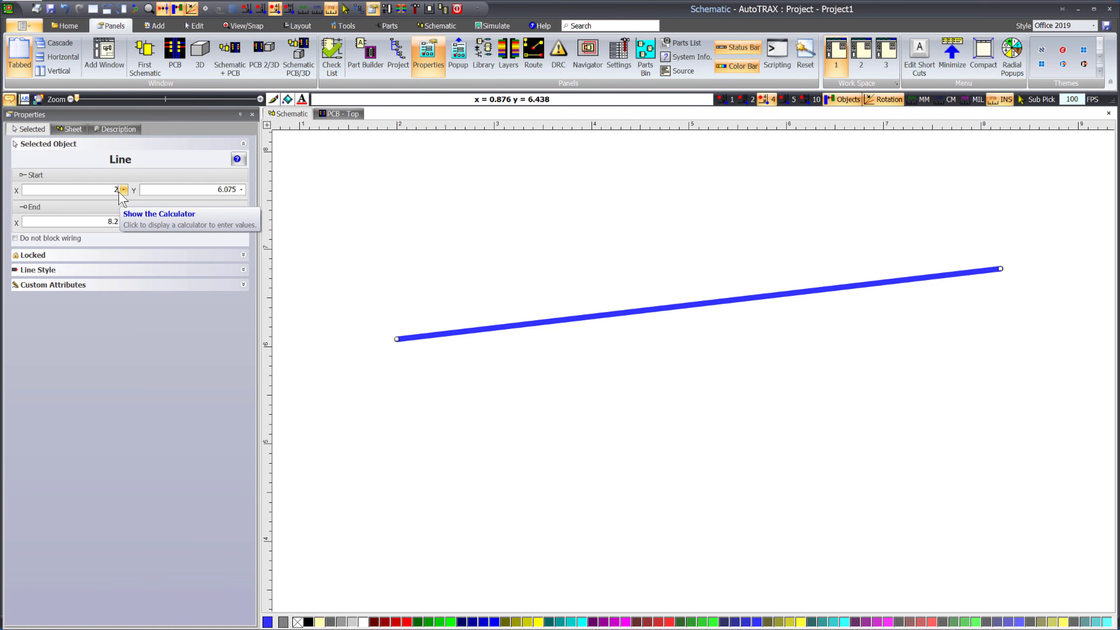
{"action": "double_click", "coordinate": [229, 190]}
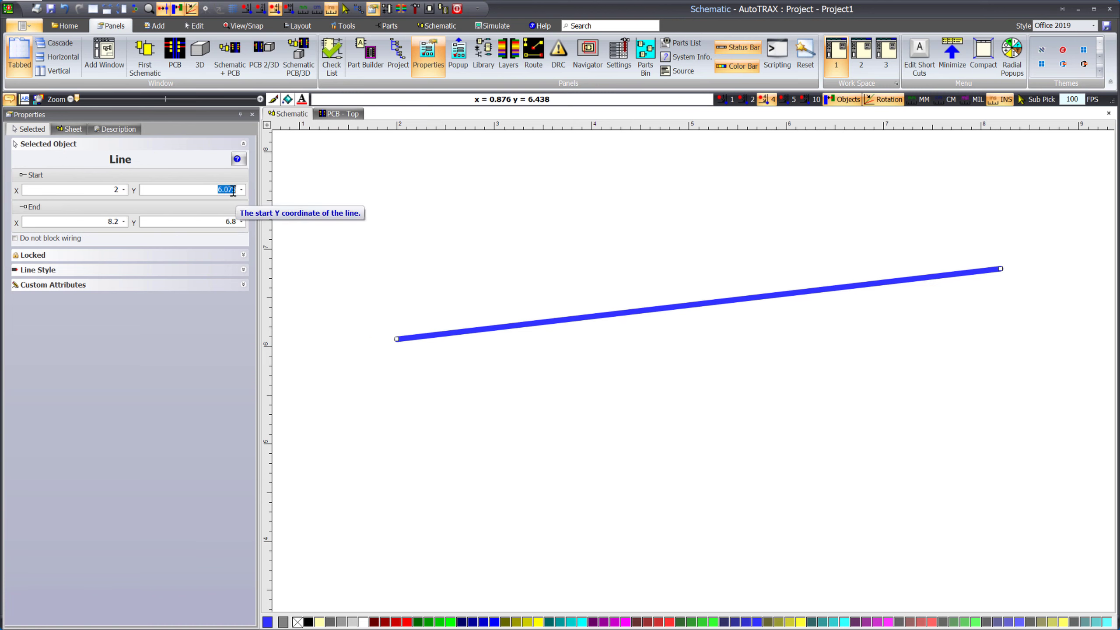
{"action": "type", "text": "5"}
{"action": "double_click", "coordinate": [118, 222]}
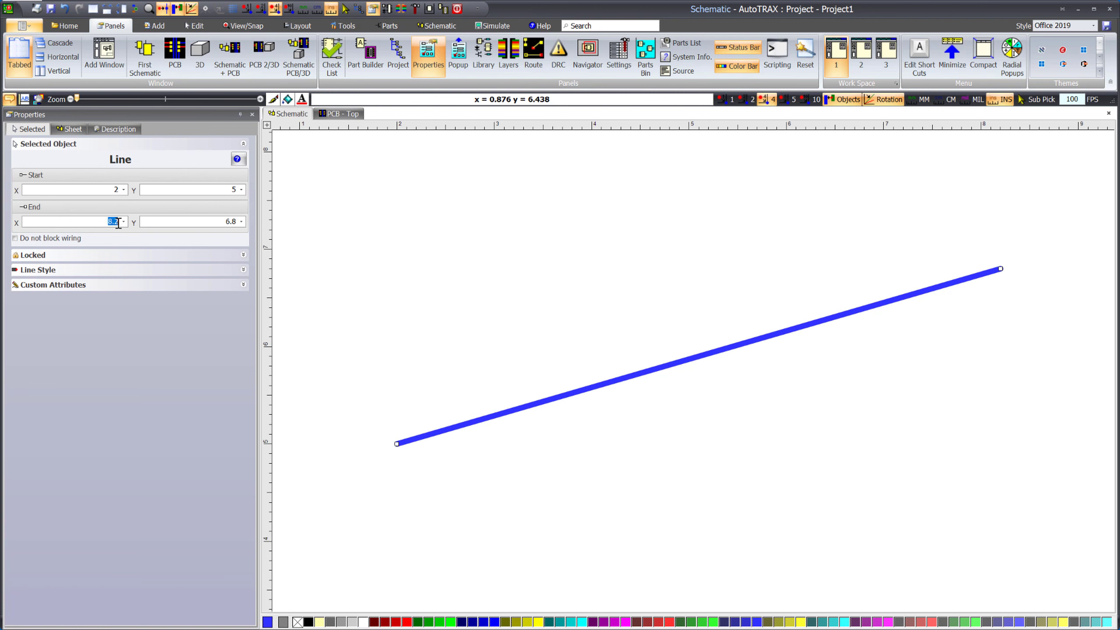
{"action": "type", "text": "7"}
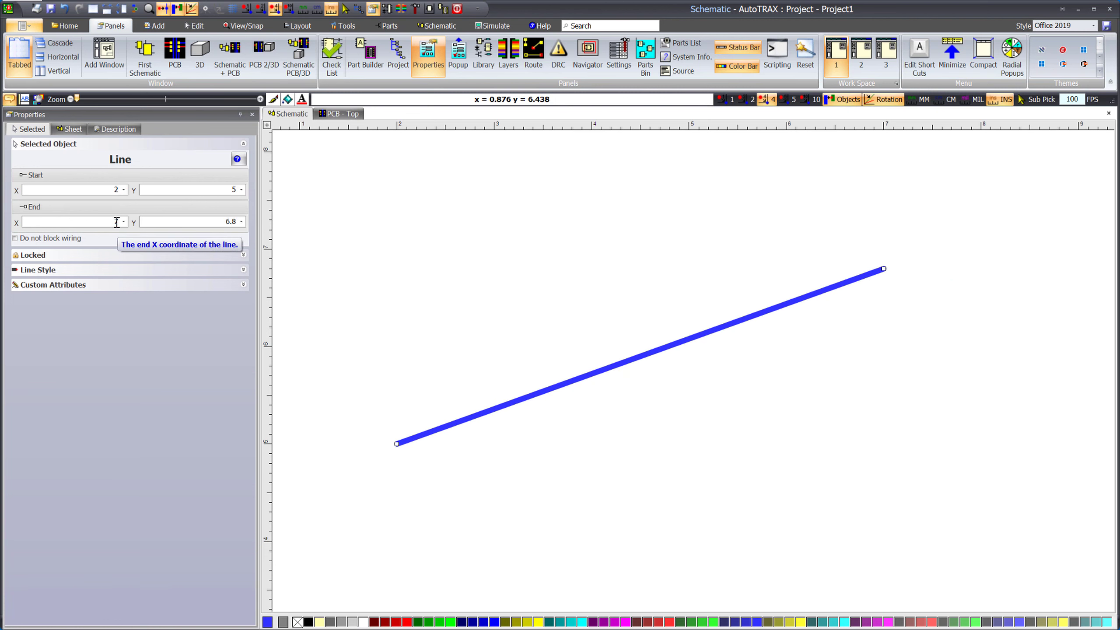
{"action": "left_click", "coordinate": [425, 278]}
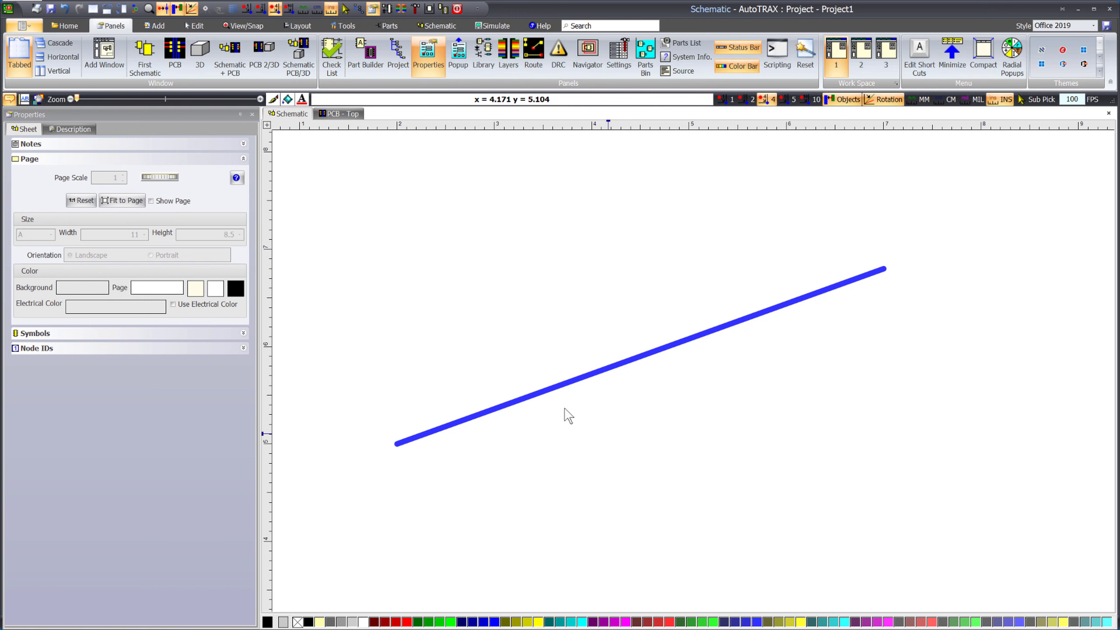
Step: Select the blue line again and toggle its Do not block wiring option
{"action": "left_click", "coordinate": [539, 392]}
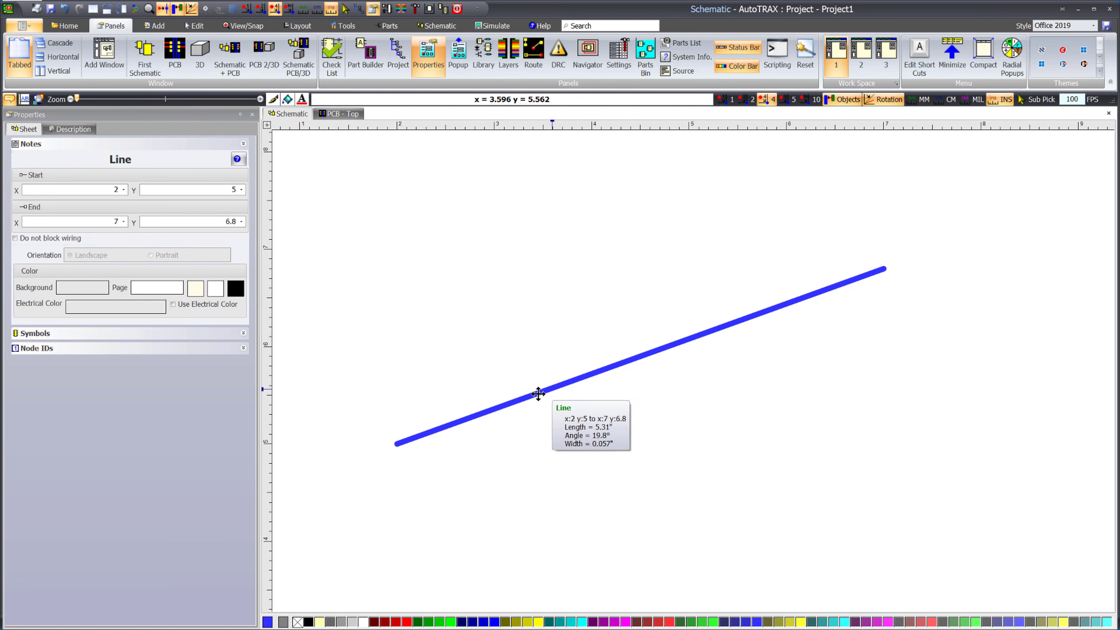
{"action": "left_click", "coordinate": [15, 238]}
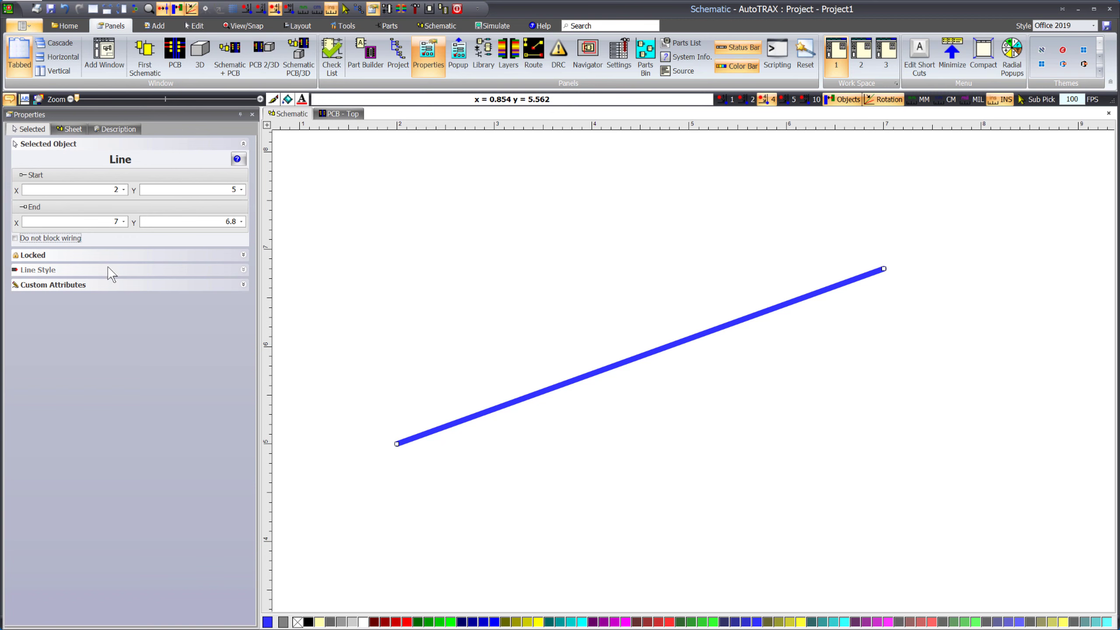
Step: Try the different dash patterns on the line, finish with the short evenly dashed one, and set the line width to 0.072
{"action": "left_click", "coordinate": [239, 272]}
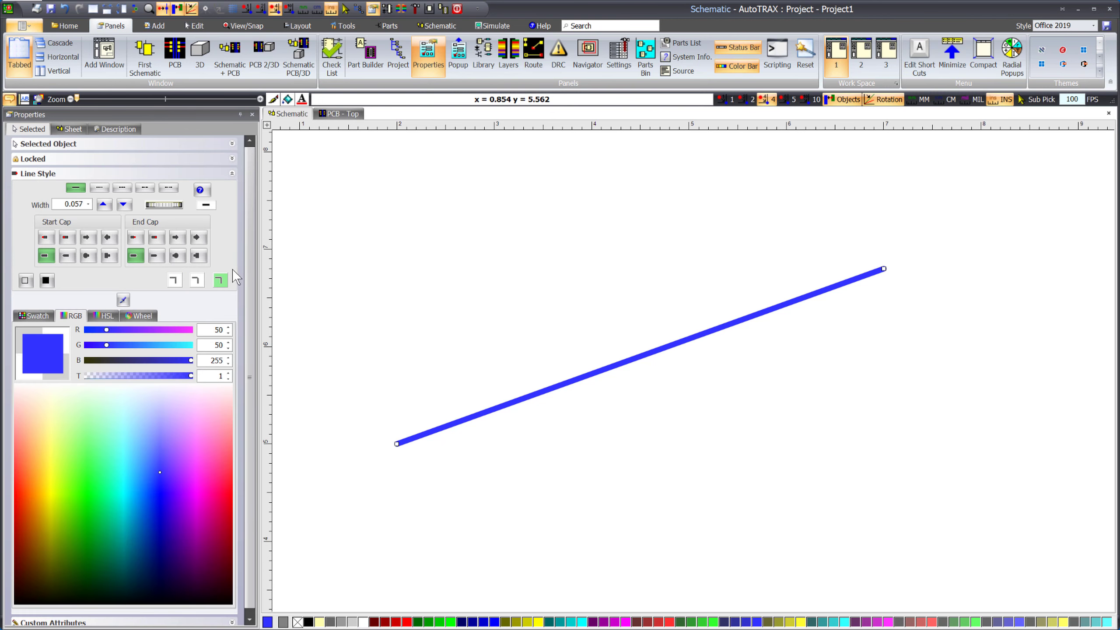
{"action": "scroll", "coordinate": [542, 428], "scroll_direction": "up", "scroll_amount": 1}
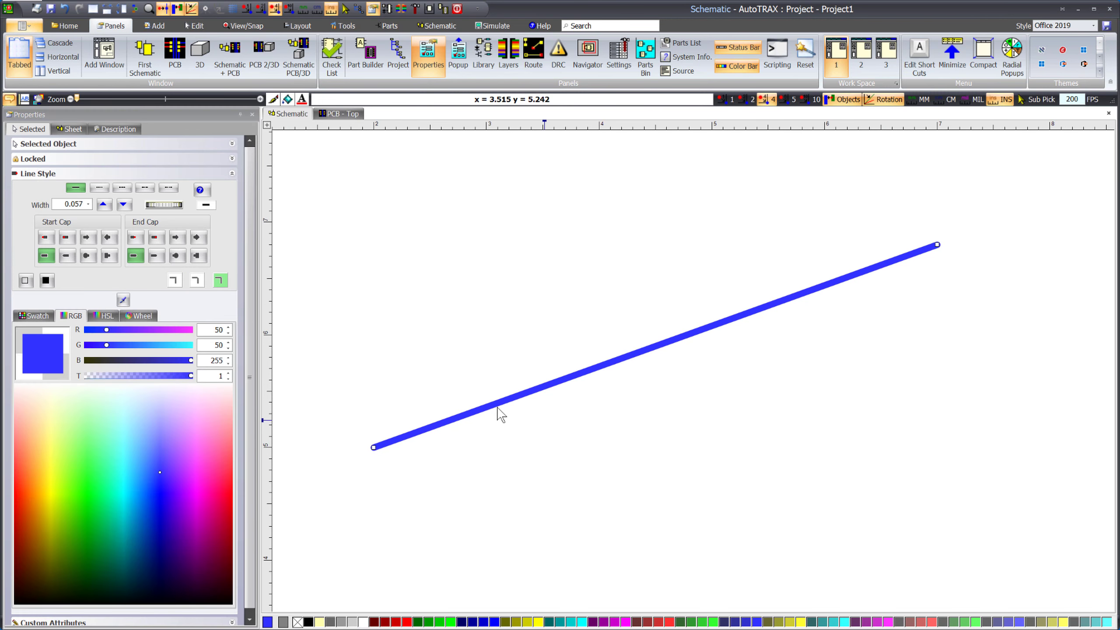
{"action": "left_click", "coordinate": [99, 187]}
{"action": "left_click", "coordinate": [122, 188]}
{"action": "left_click", "coordinate": [145, 187]}
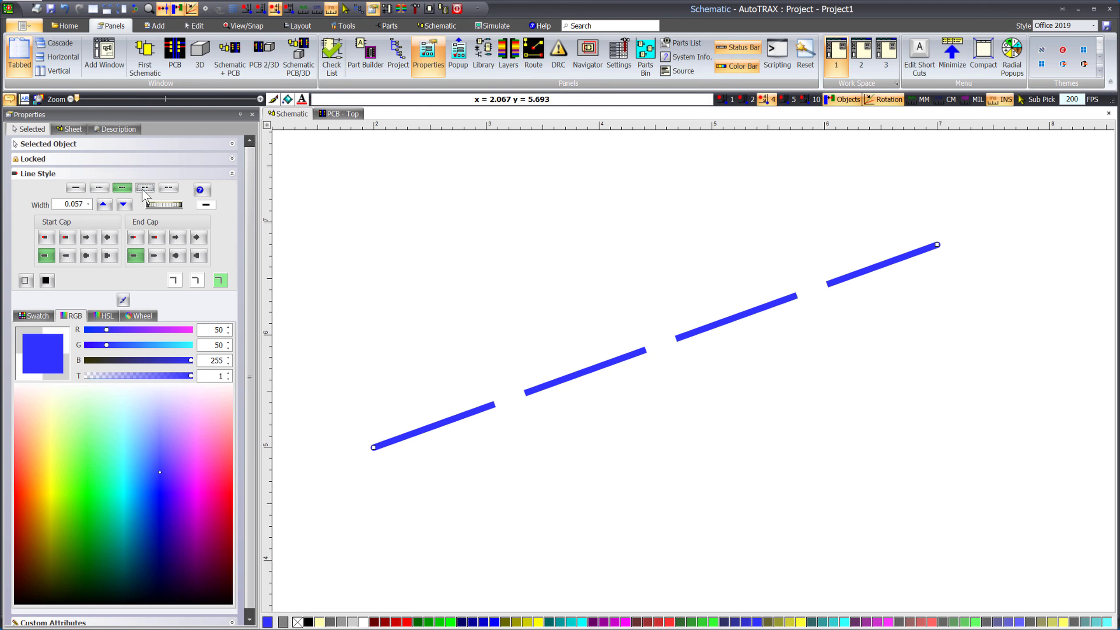
{"action": "left_click", "coordinate": [168, 189]}
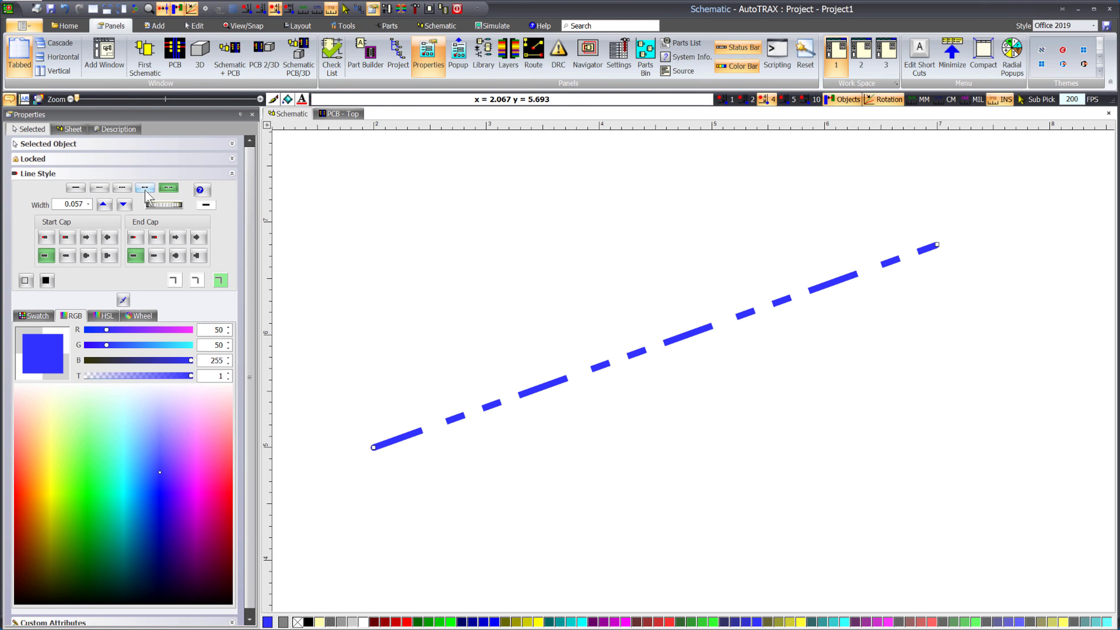
{"action": "left_click", "coordinate": [145, 188]}
{"action": "left_click", "coordinate": [122, 189]}
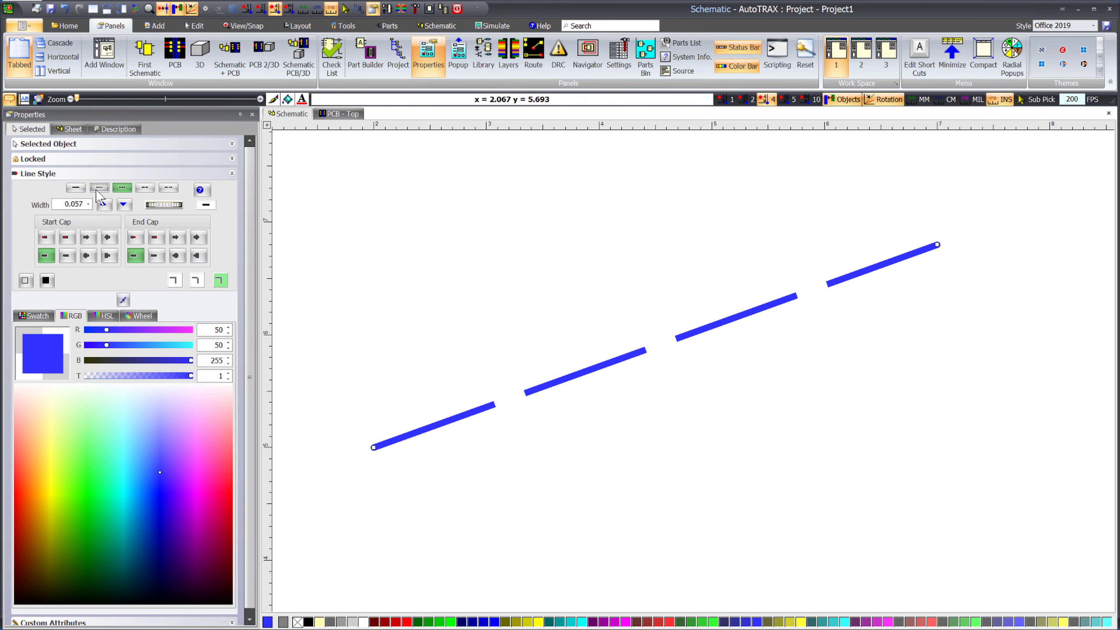
{"action": "left_click", "coordinate": [99, 188]}
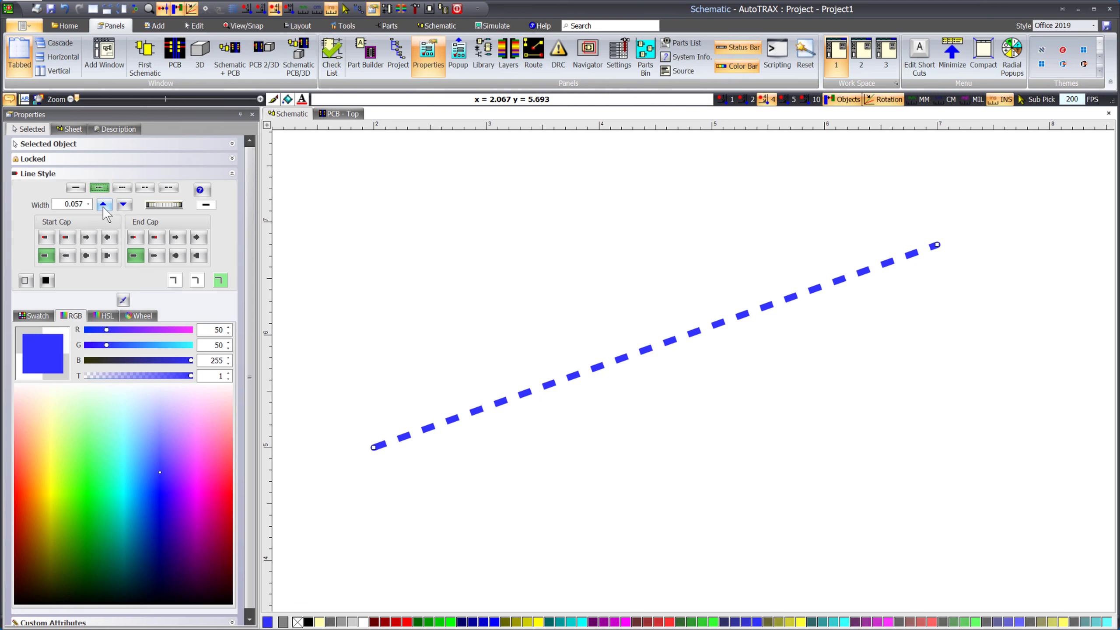
{"action": "left_click", "coordinate": [104, 206]}
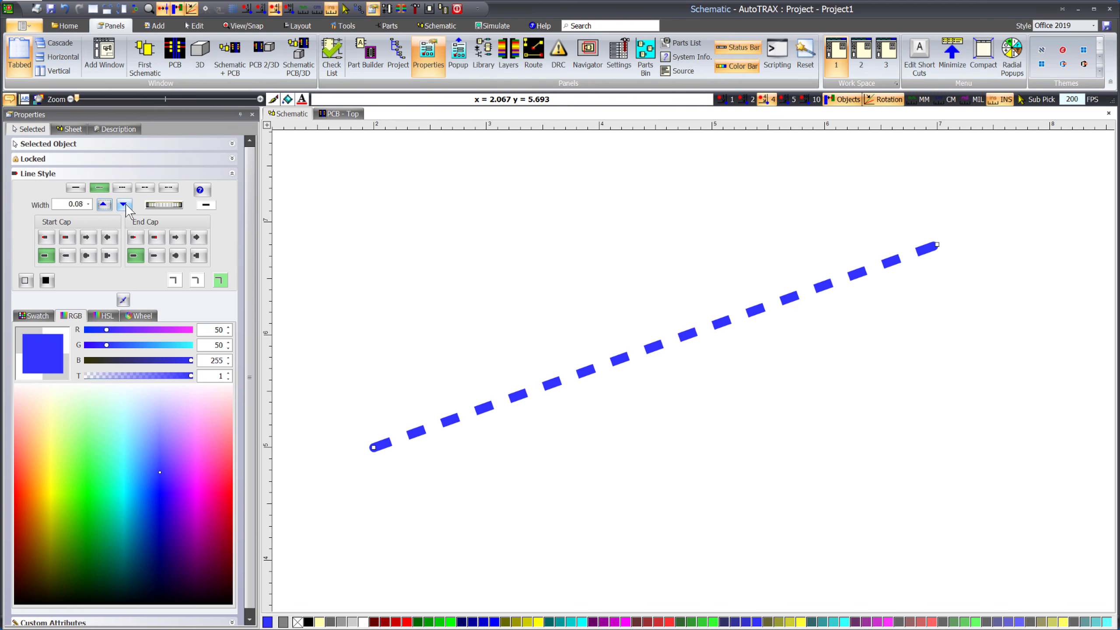
{"action": "left_click_drag", "start_coordinate": [148, 208], "coordinate": [163, 208]}
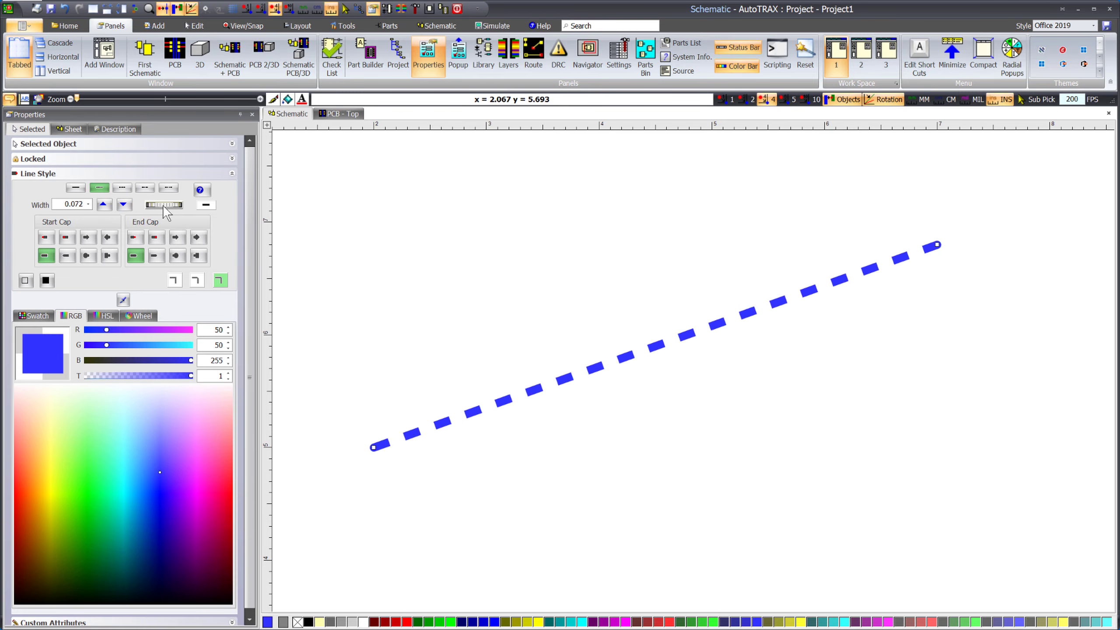
Step: Give the line a diamond start cap, try square and diamond end caps before choosing the round one, and make the line solid
{"action": "left_click", "coordinate": [108, 241]}
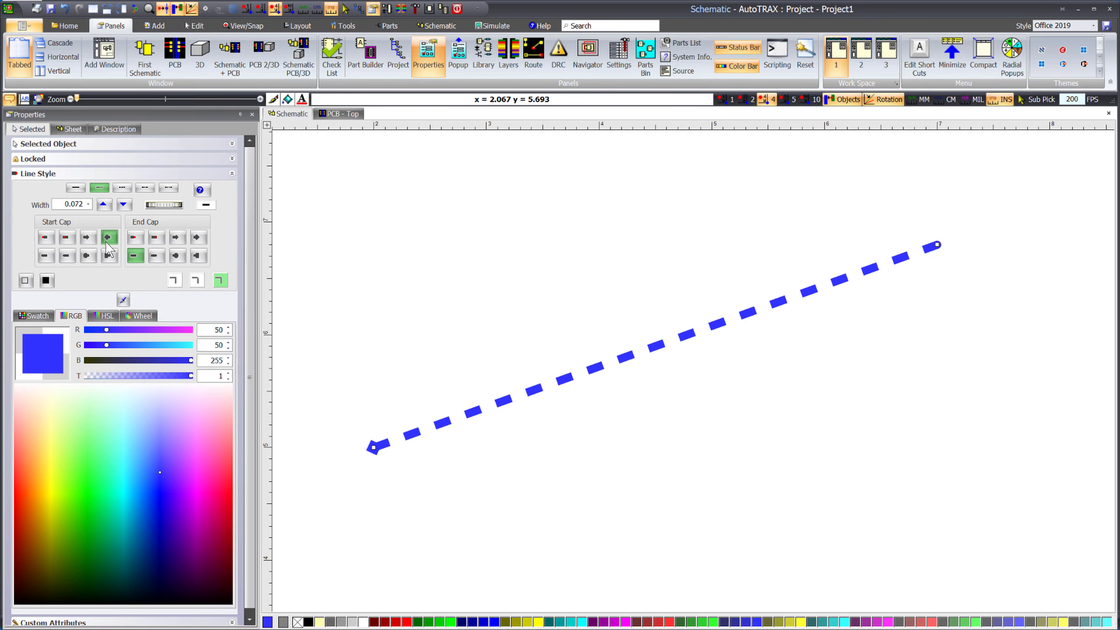
{"action": "left_click", "coordinate": [197, 256]}
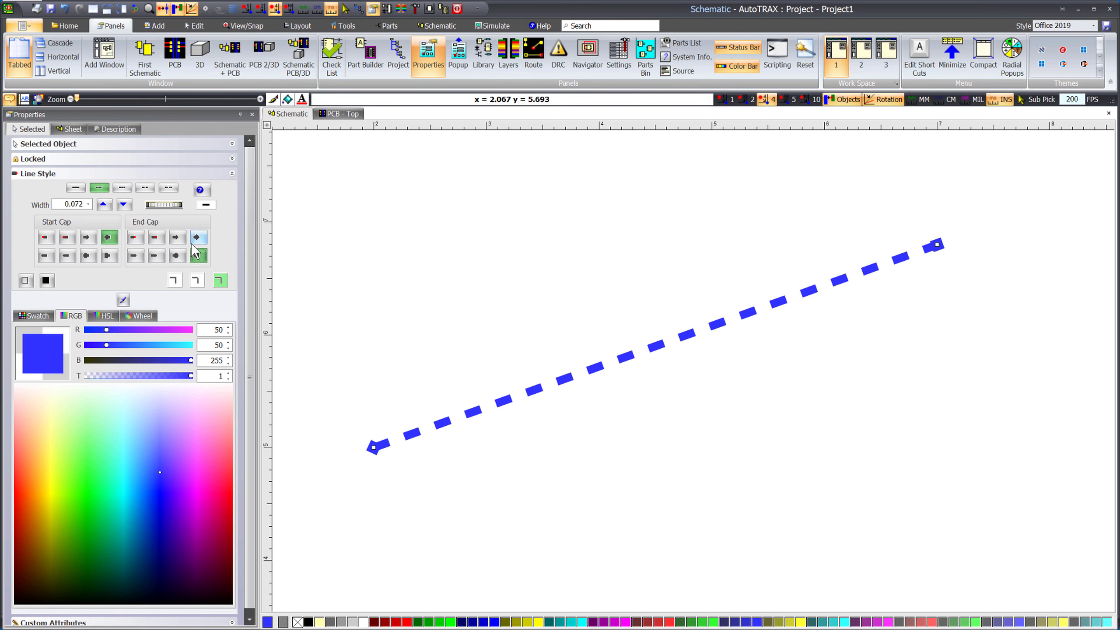
{"action": "left_click", "coordinate": [198, 238]}
{"action": "left_click", "coordinate": [84, 190]}
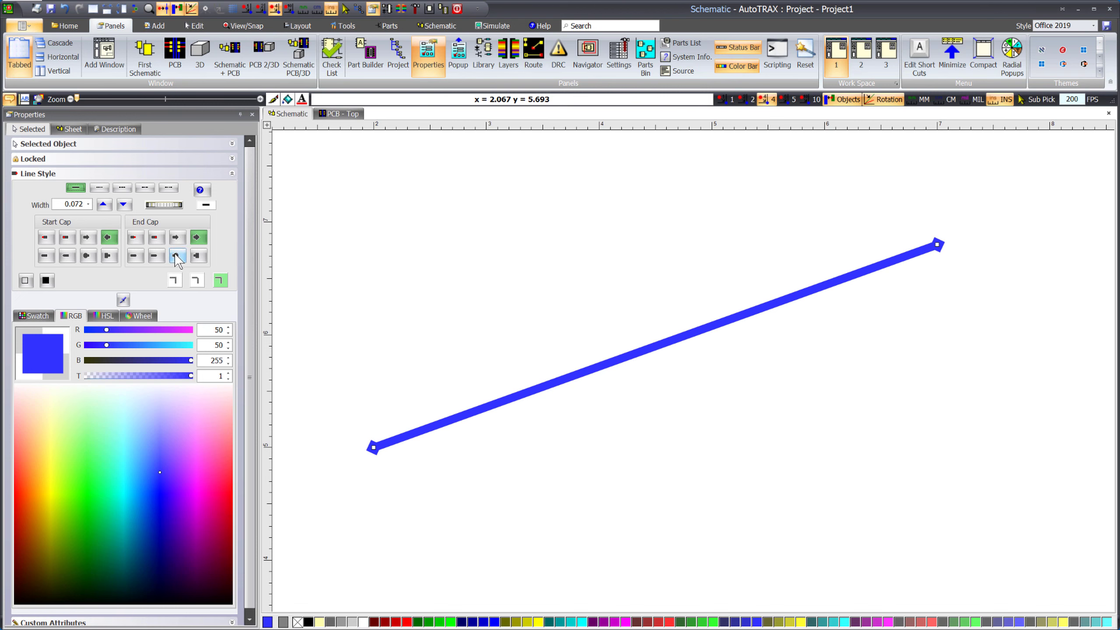
Step: Try a light cyan-blue and a brown swatch on the line, and finish with the ForestGreen swatch
{"action": "mouse_move", "coordinate": [127, 467]}
{"action": "left_mouse_down"}
{"action": "mouse_move", "coordinate": [115, 486]}
{"action": "mouse_move", "coordinate": [100, 456]}
{"action": "mouse_move", "coordinate": [129, 457]}
{"action": "left_mouse_up"}
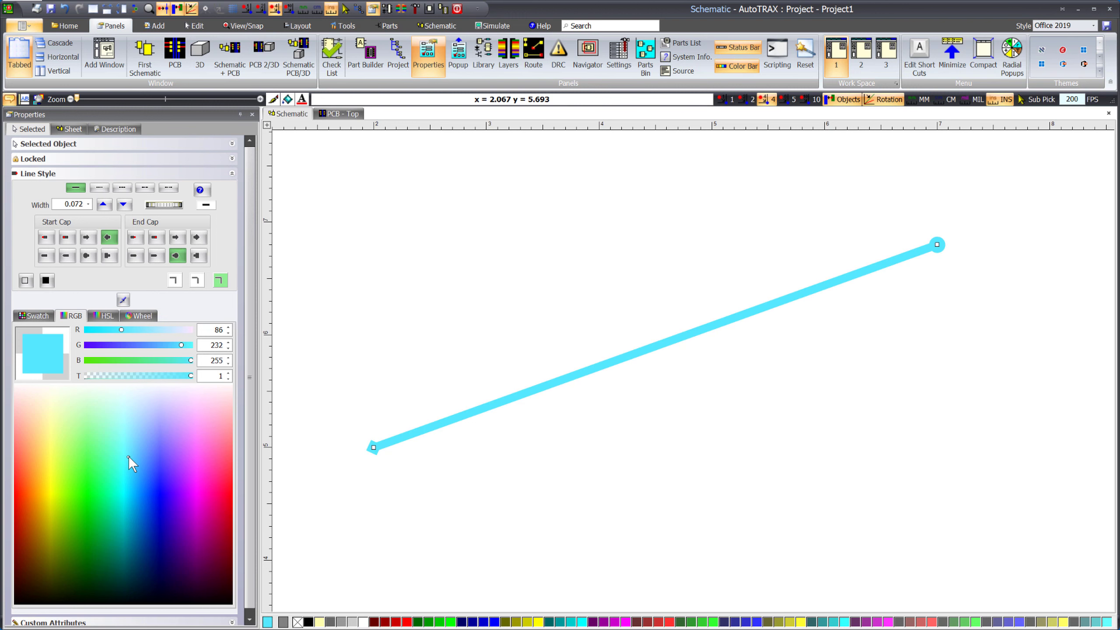
{"action": "left_click", "coordinate": [42, 318]}
{"action": "left_click", "coordinate": [131, 390]}
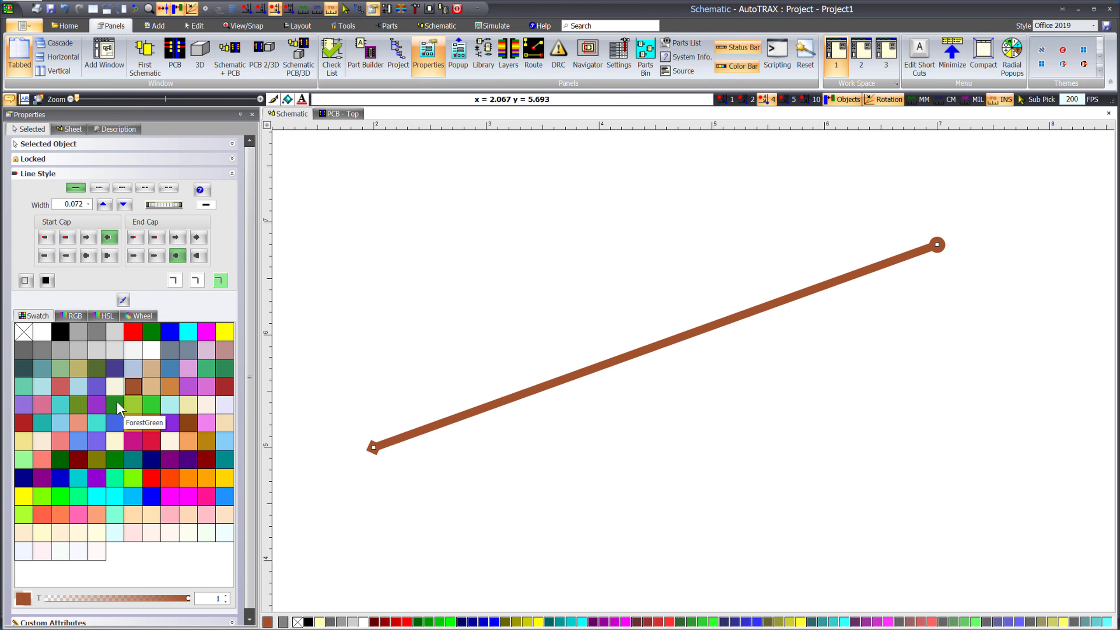
{"action": "left_click", "coordinate": [116, 402]}
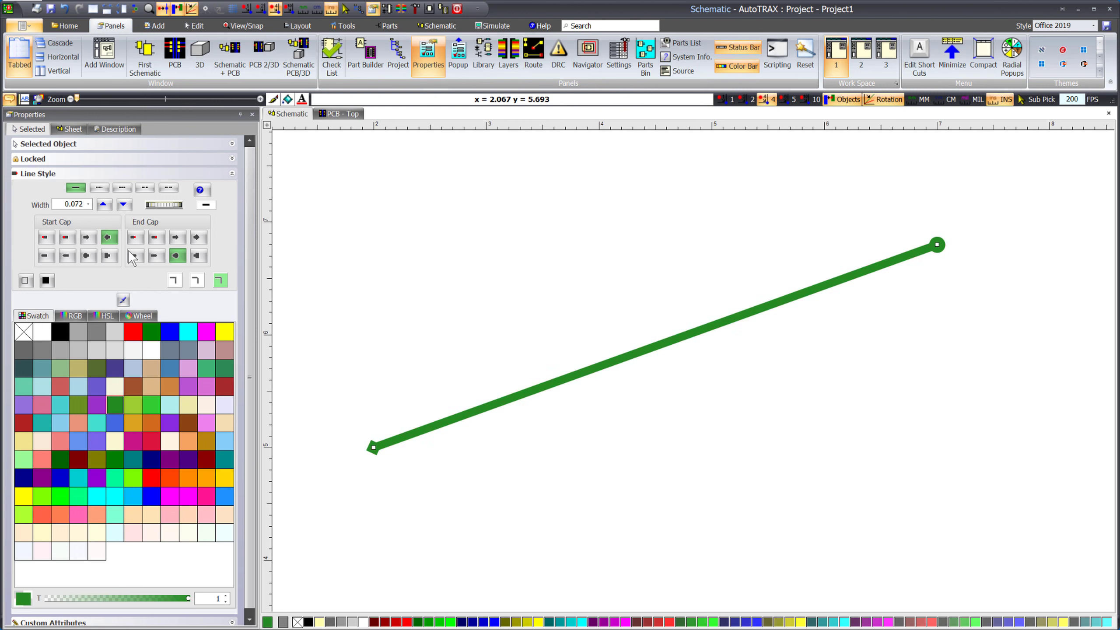
Step: Lock the green line and check its locked status in the schematic
{"action": "left_click", "coordinate": [231, 159]}
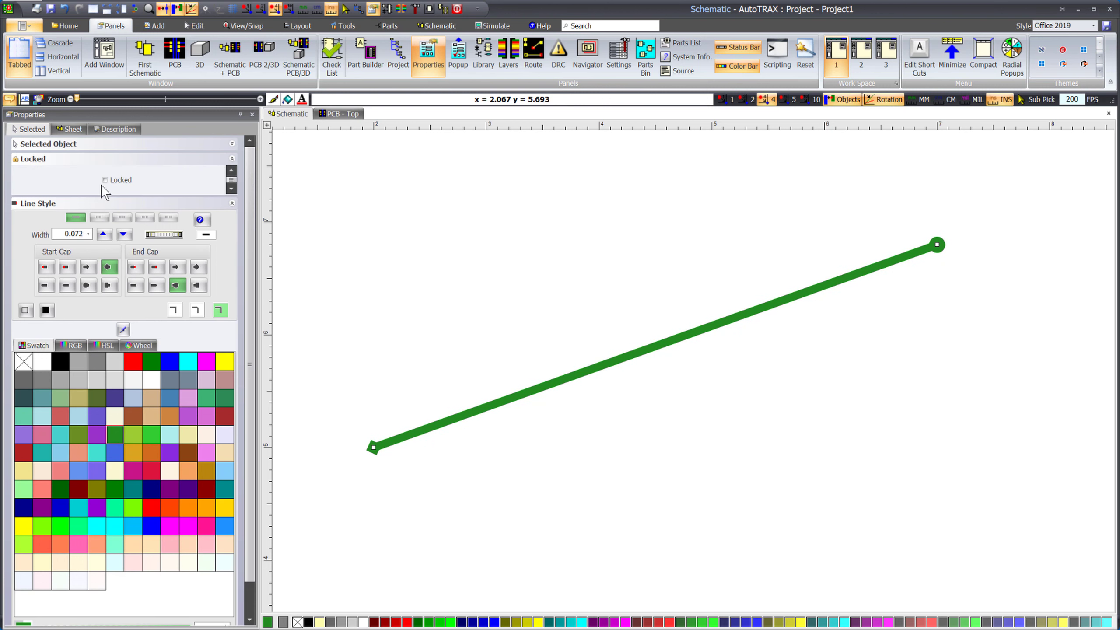
{"action": "left_click", "coordinate": [105, 180]}
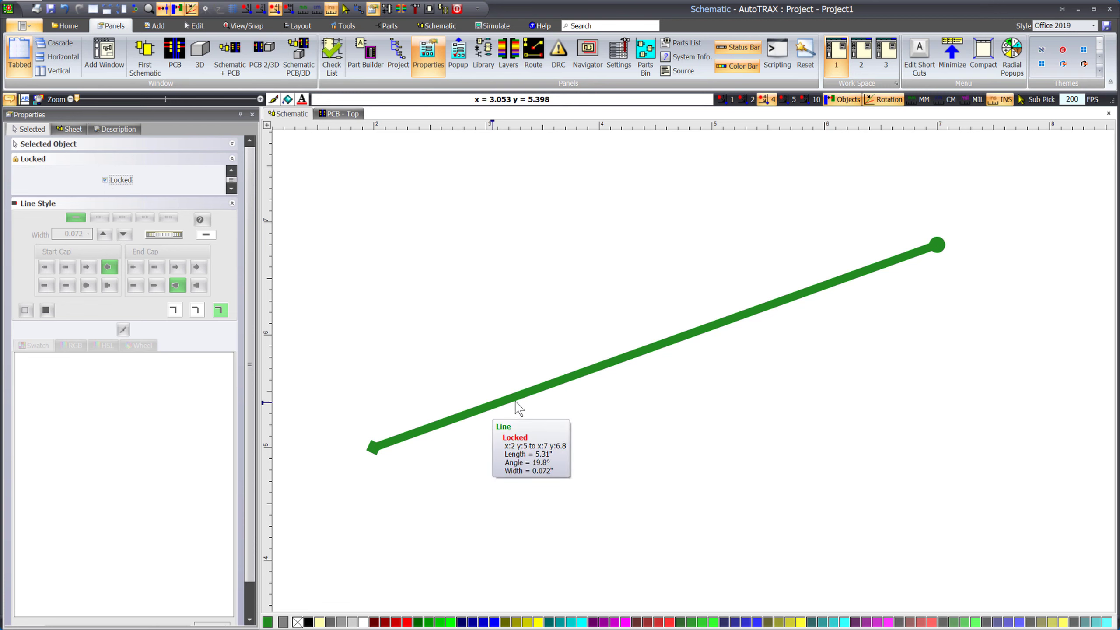
{"action": "mouse_move", "coordinate": [525, 400]}
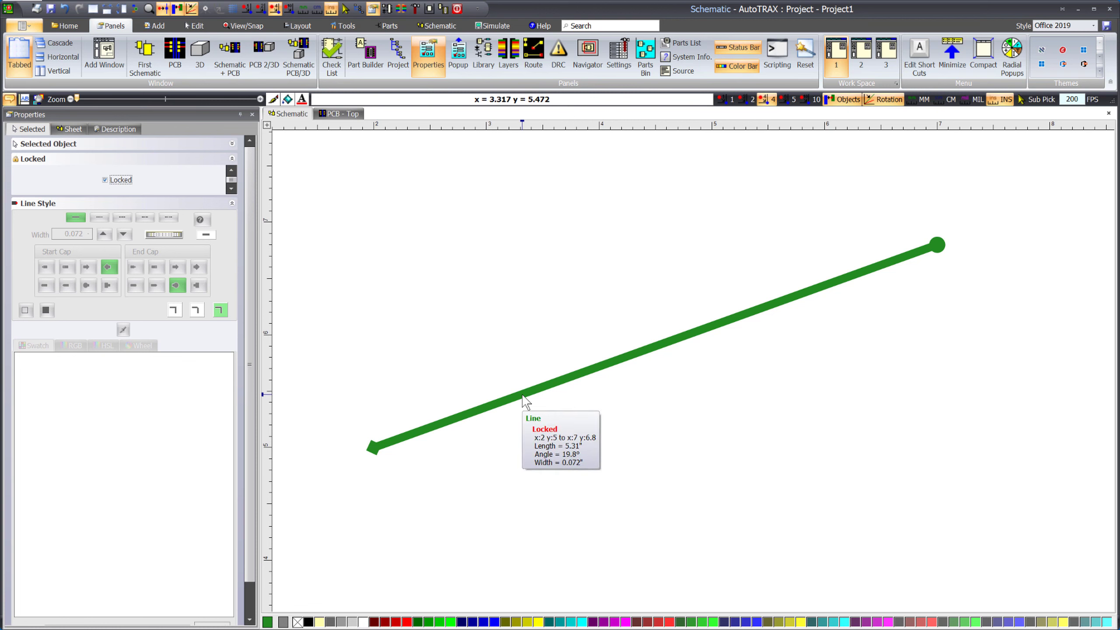